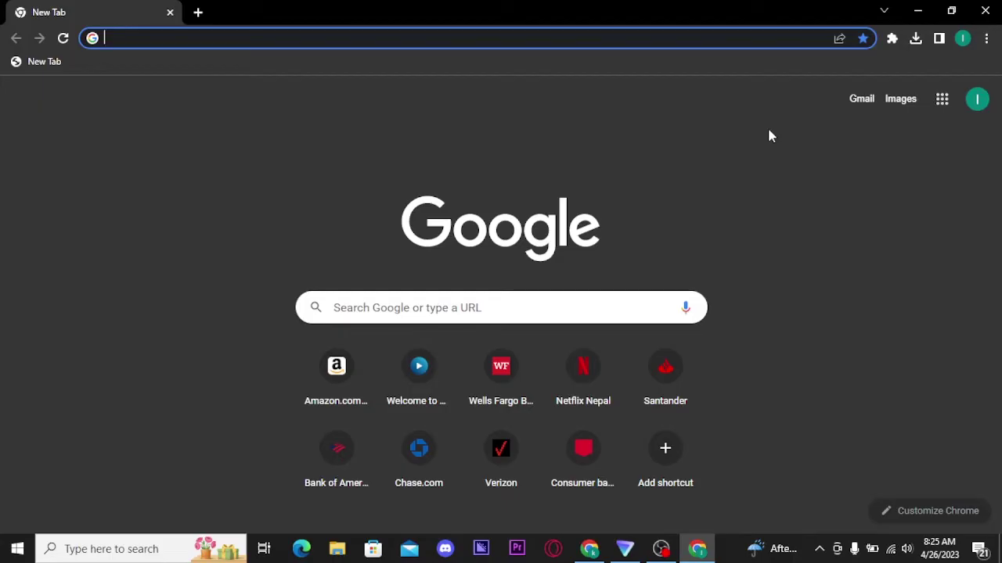
# Load wellsfargo.com, open Clear Access Banking, and bring up its fees and details table
pyautogui.write('wellsfargo.com')
pyautogui.press('Return')
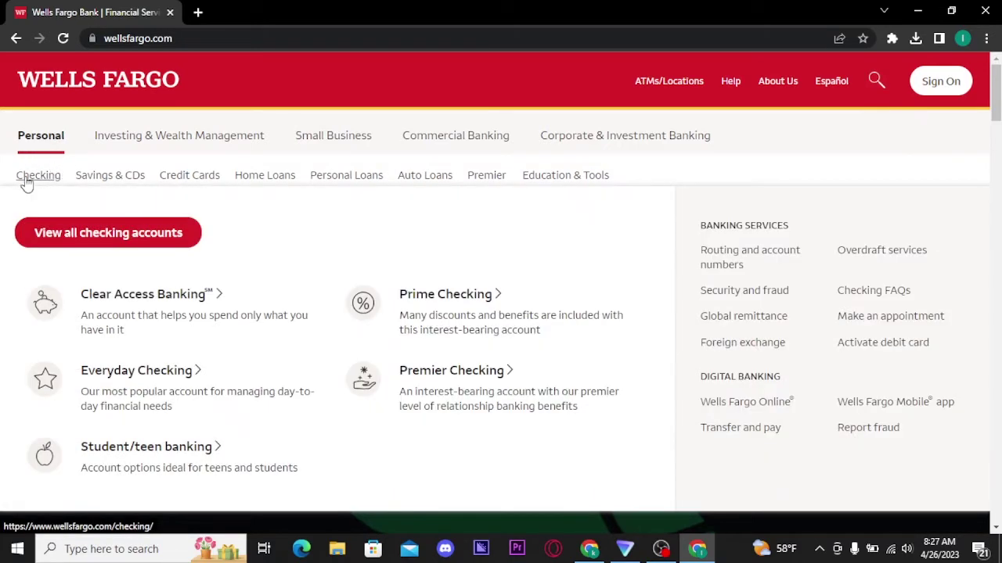
pyautogui.click(90, 305)
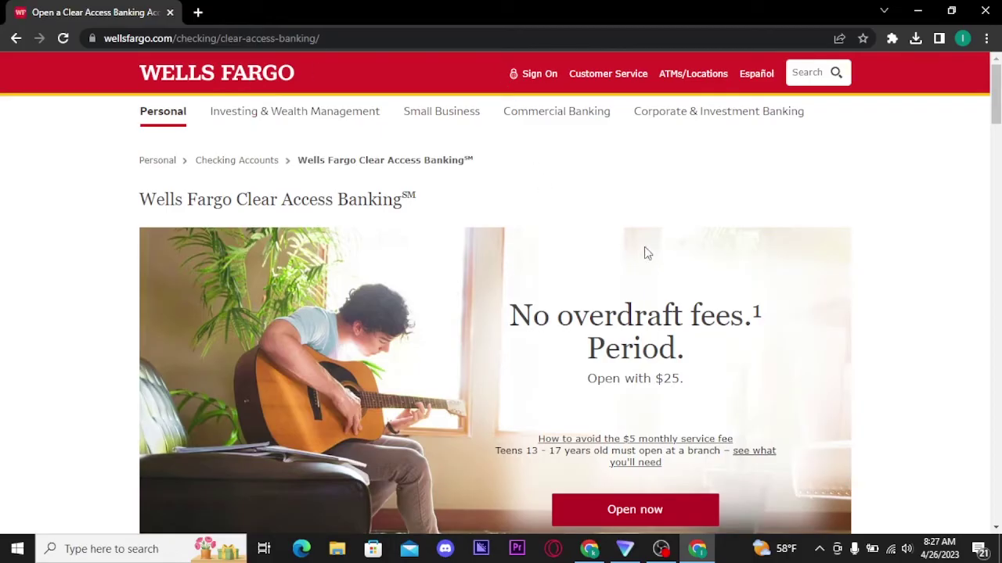
pyautogui.scroll(-2, 646, 252)
pyautogui.scroll(-5, 139, 117)
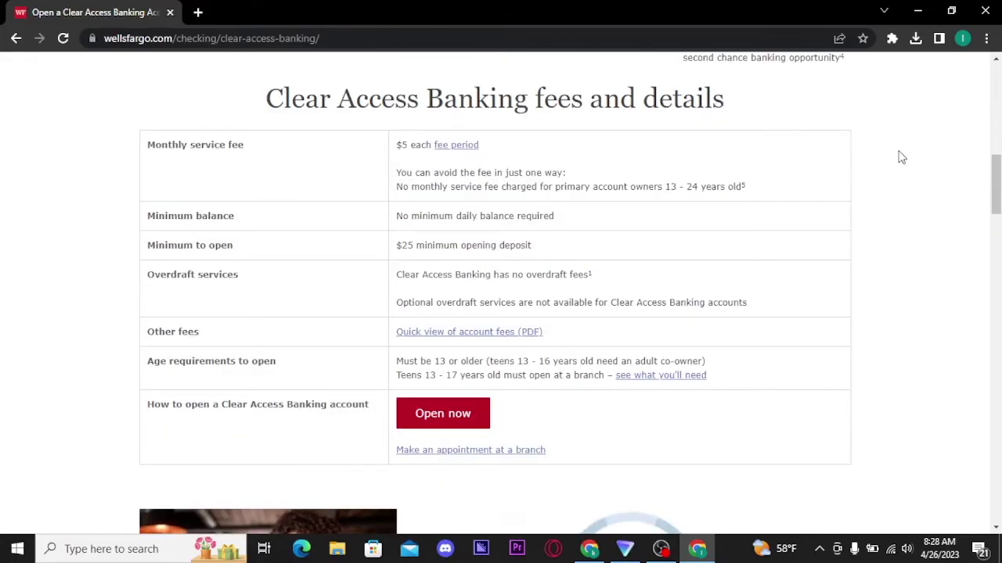
pyautogui.scroll(-1, 410, 203)
pyautogui.scroll(1, 542, 200)
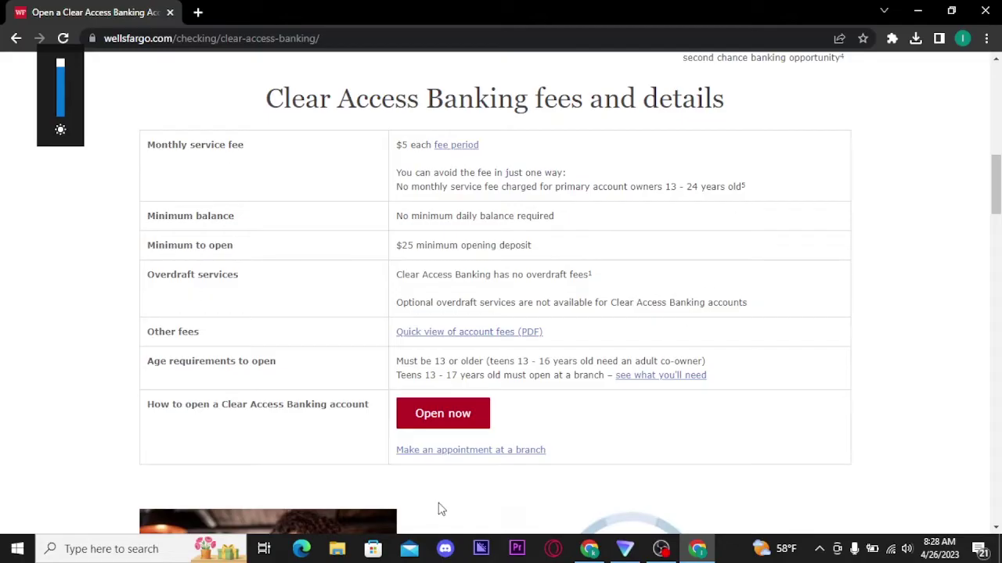
# Start the Clear Access Banking application, trying the joint-account option and dismissing its notice
pyautogui.click(443, 415)
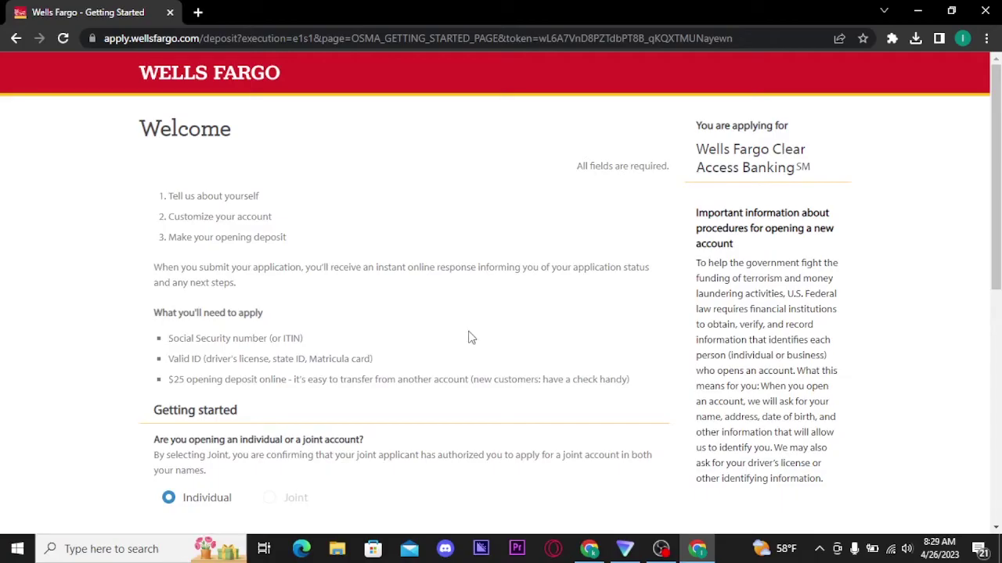
pyautogui.scroll(-4, 307, 280)
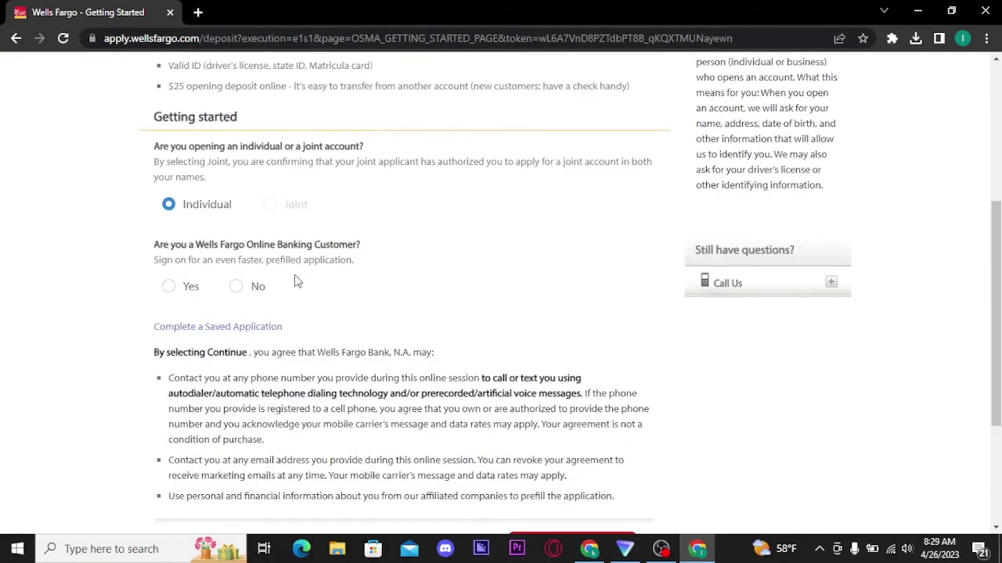
pyautogui.click(268, 224)
pyautogui.click(171, 287)
# Answer No to being an Online Banking customer and continue past Getting Started
pyautogui.click(172, 289)
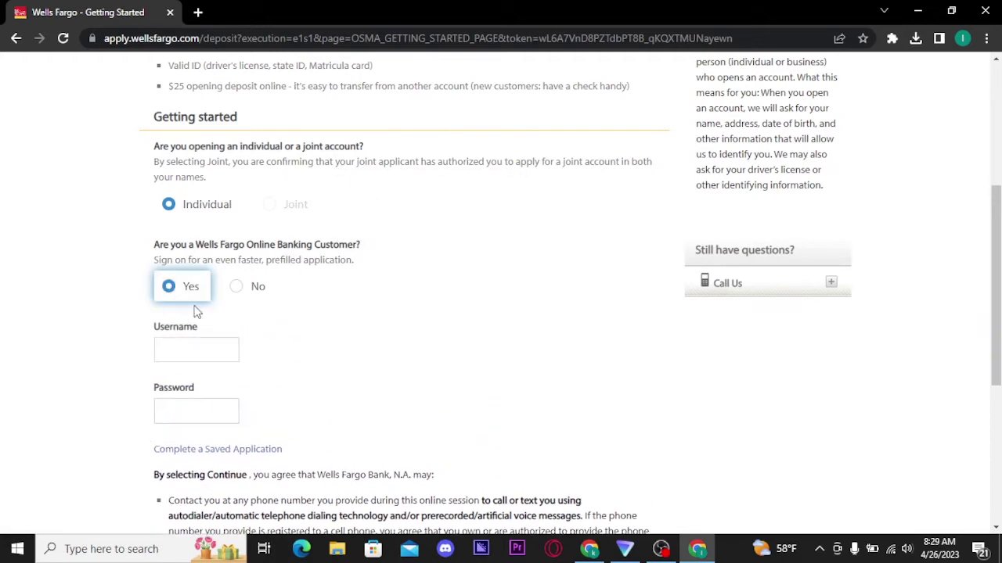
pyautogui.click(239, 289)
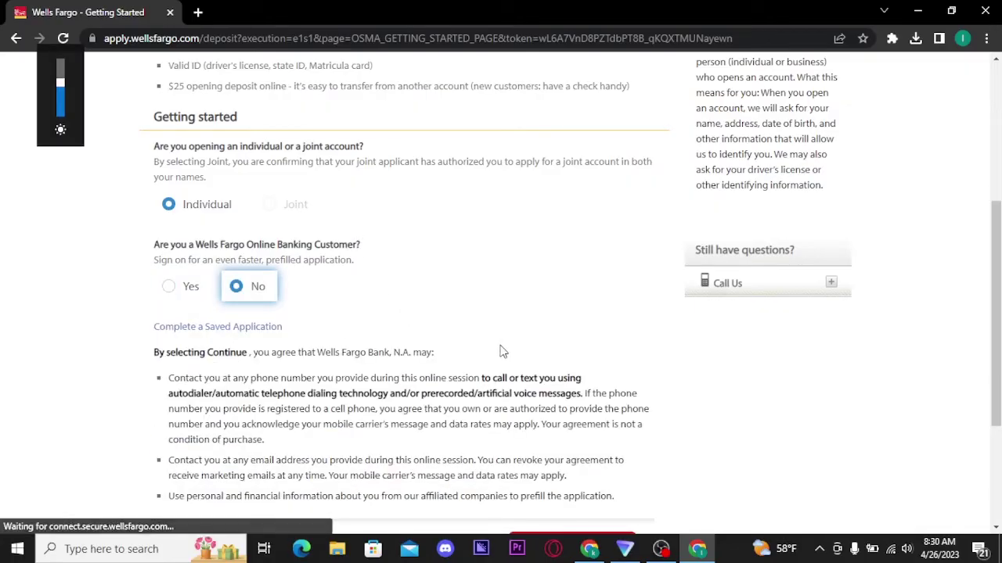
pyautogui.scroll(-3, 501, 352)
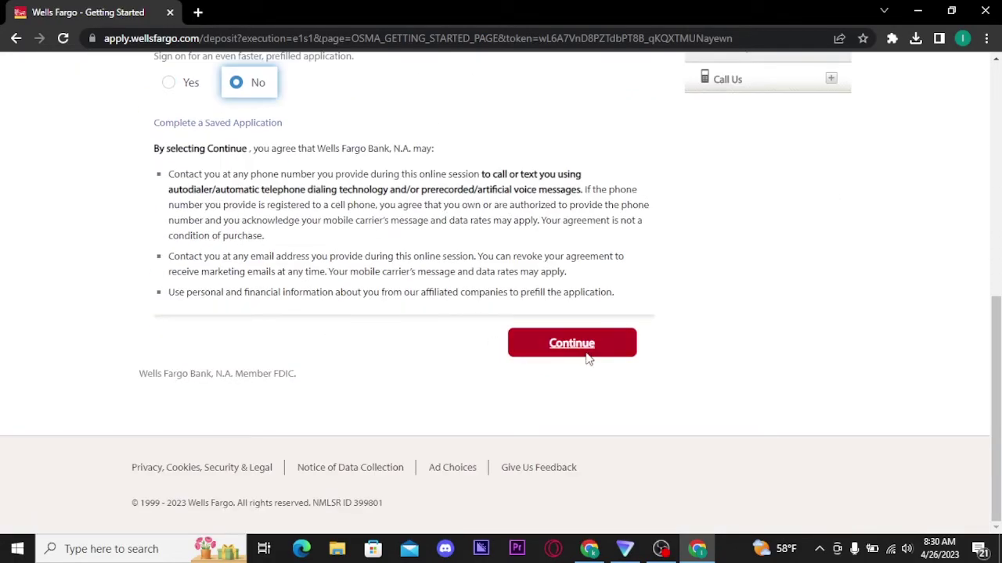
pyautogui.click(582, 349)
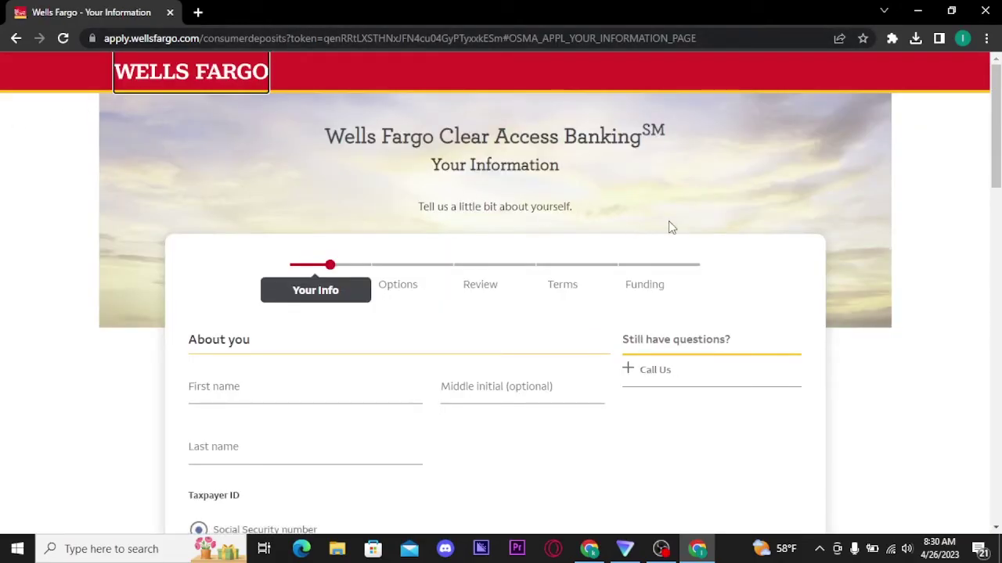
# Scroll through the form, keeping Driver Lic/State ID, down to the email, phone and address fields
pyautogui.scroll(-1, 722, 226)
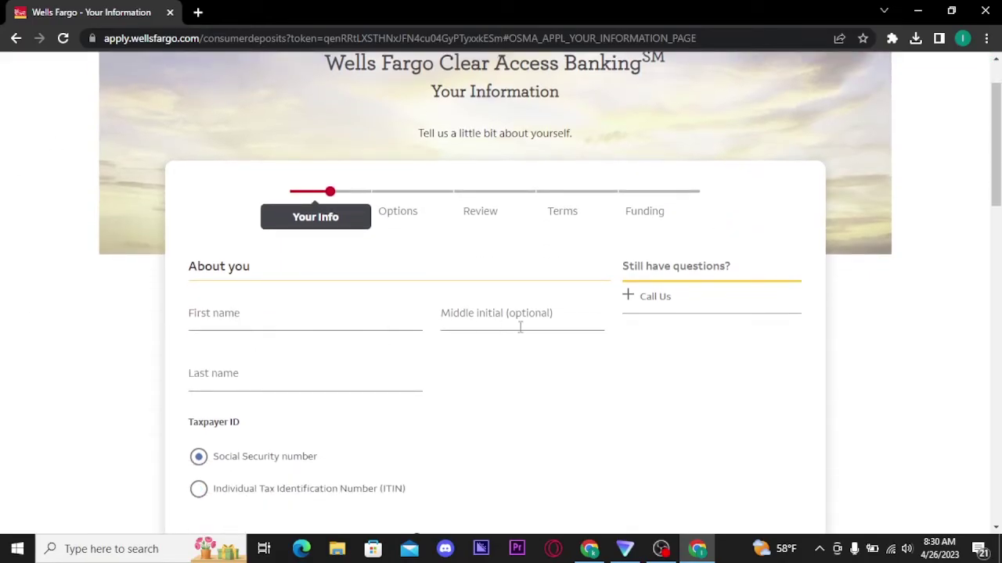
pyautogui.scroll(-2, 329, 353)
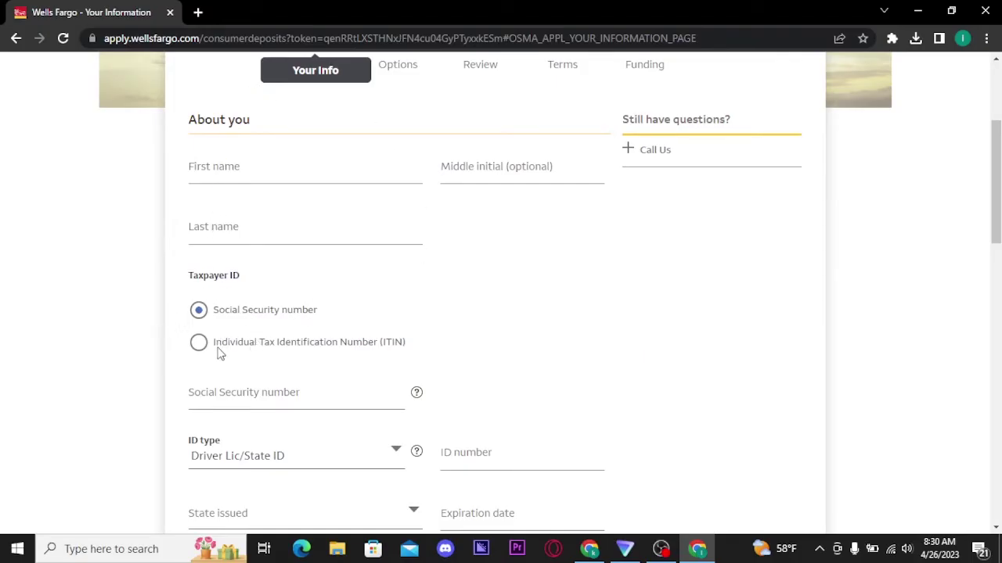
pyautogui.scroll(-2, 220, 342)
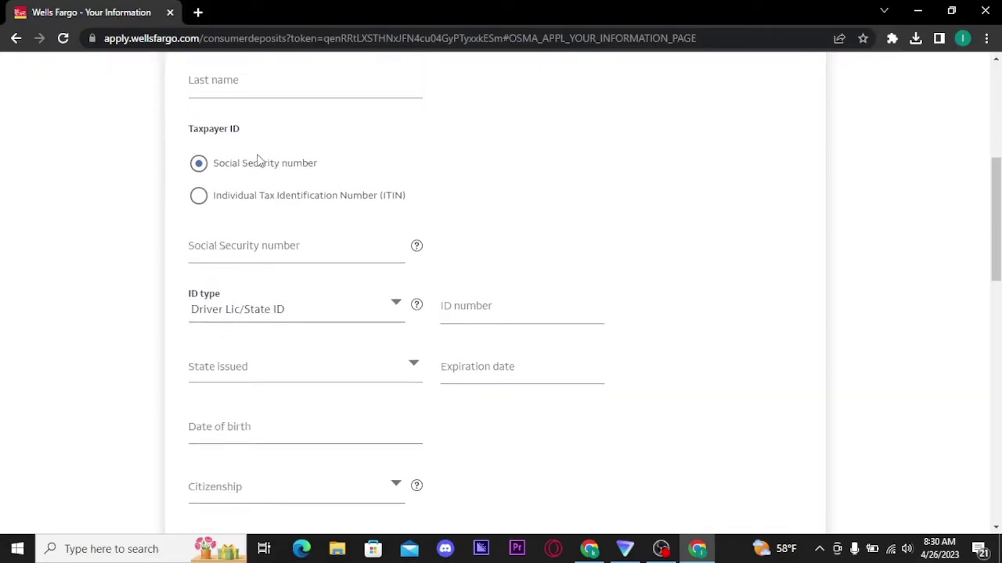
pyautogui.scroll(-1, 251, 239)
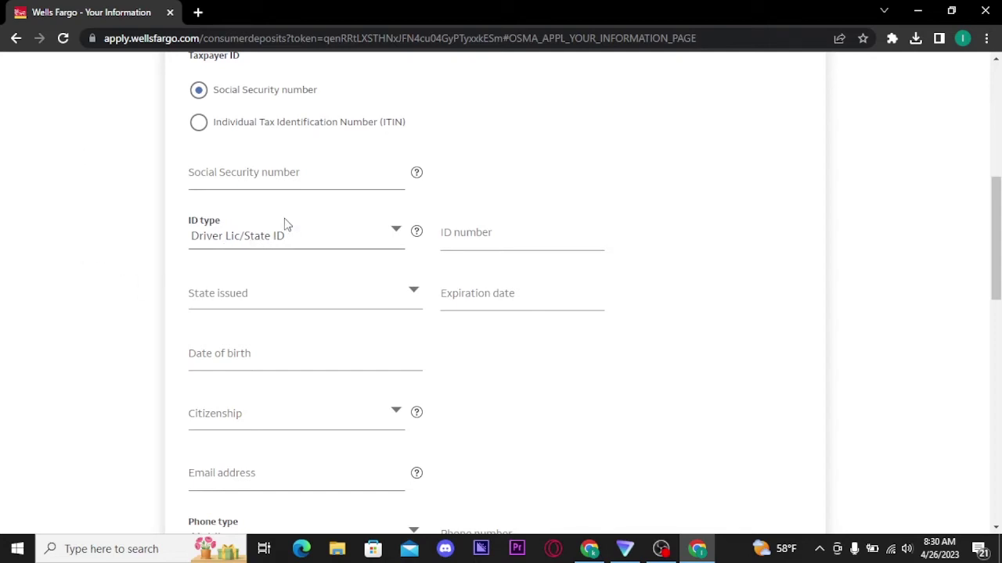
pyautogui.click(396, 231)
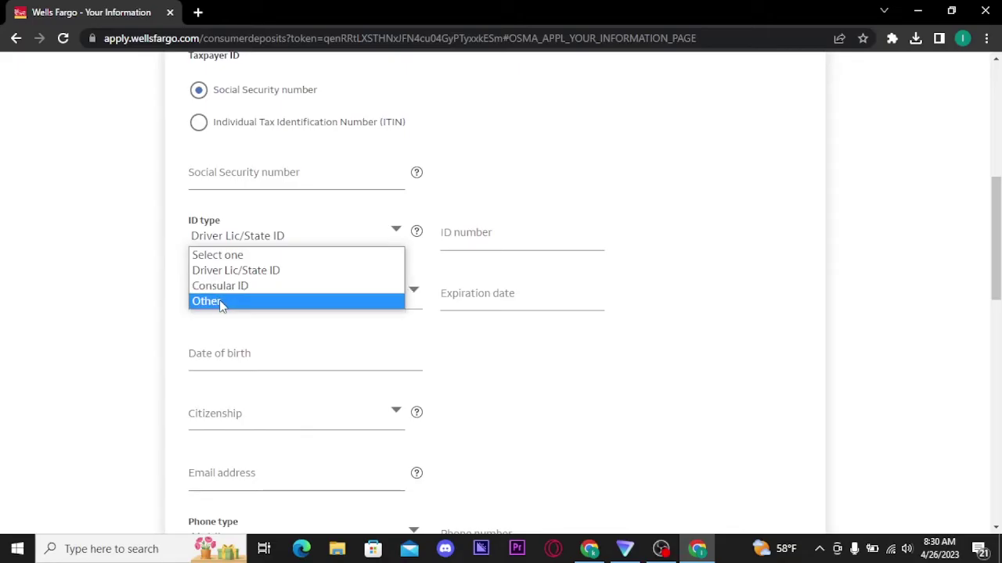
pyautogui.click(242, 217)
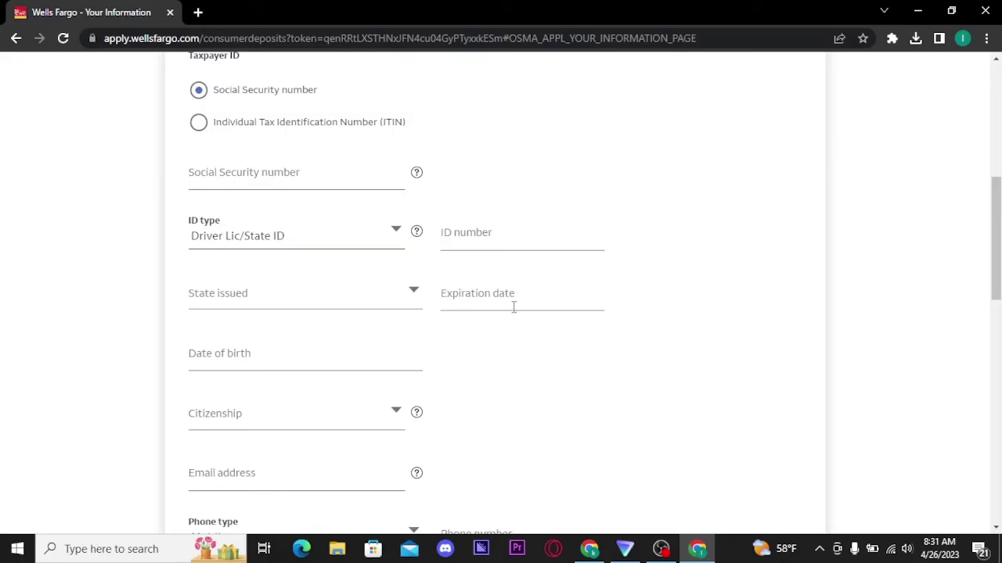
pyautogui.scroll(-1, 429, 302)
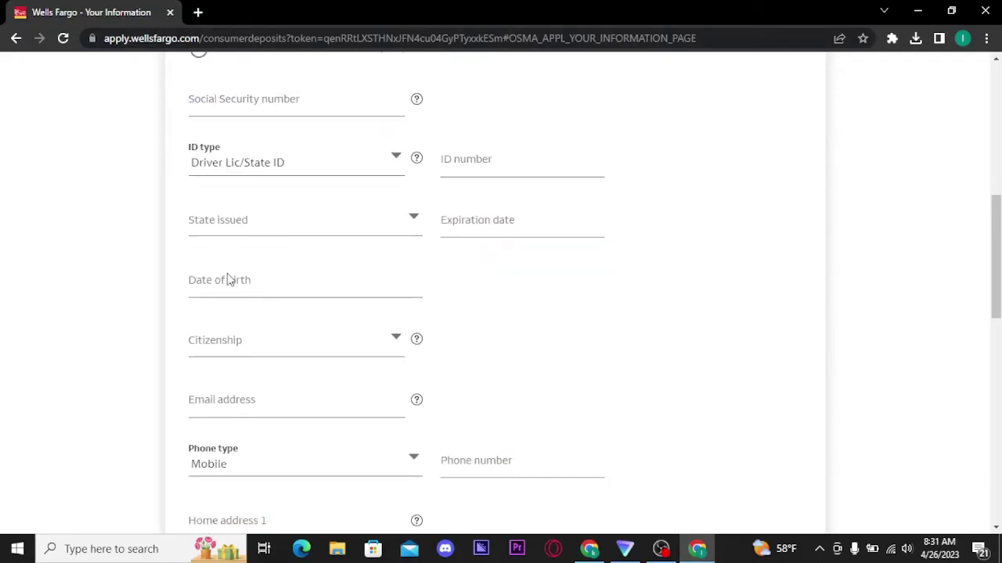
pyautogui.scroll(-2, 415, 235)
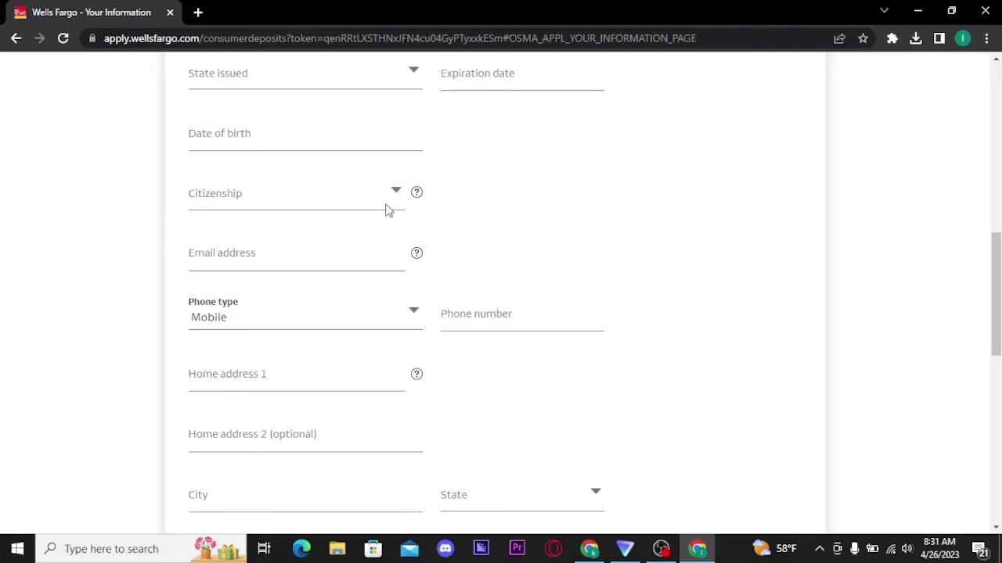
pyautogui.scroll(-1, 267, 192)
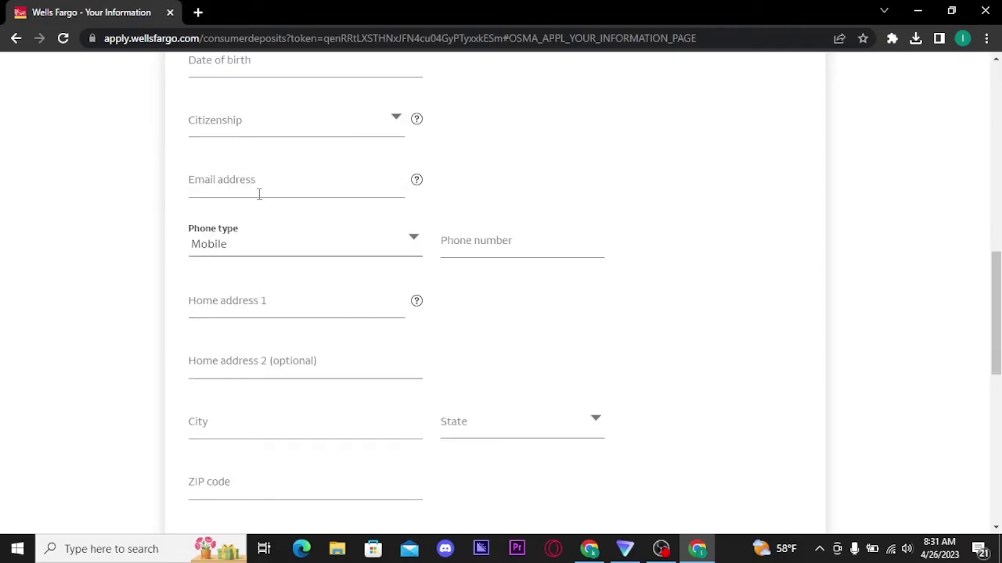
# Visit the email, phone type and phone number fields, leaving the phone type unchanged
pyautogui.click(227, 186)
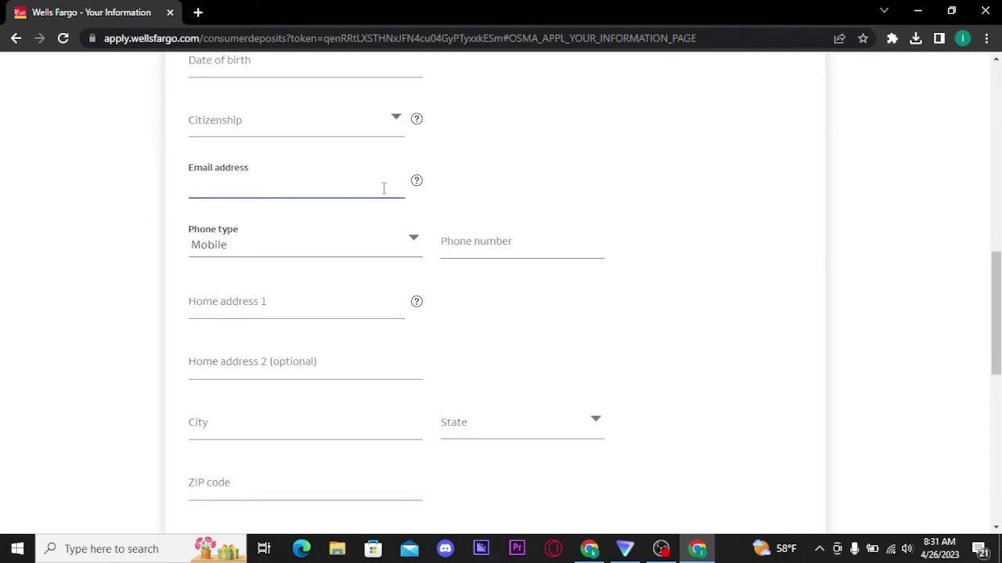
pyautogui.scroll(-1, 396, 185)
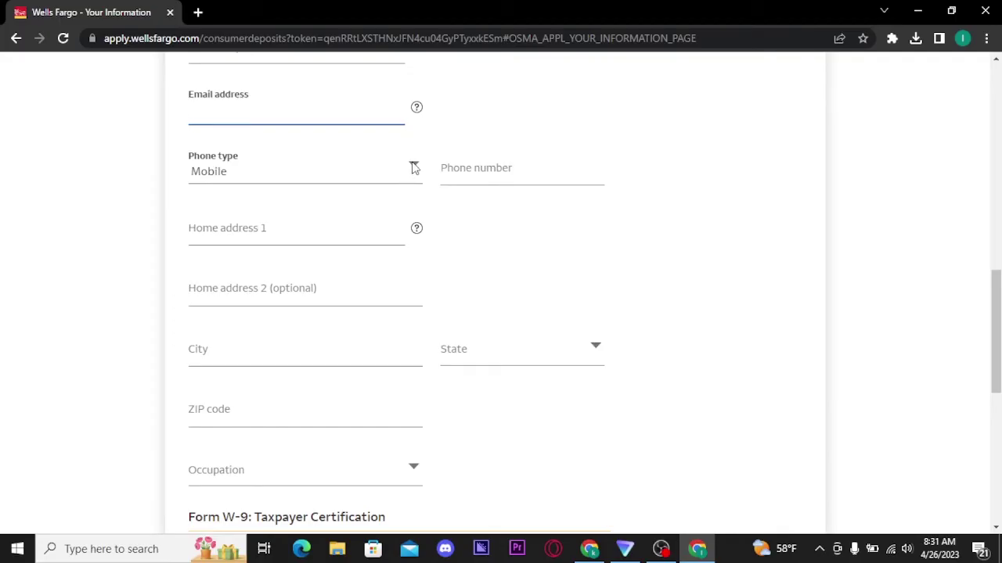
pyautogui.click(414, 168)
pyautogui.click(468, 169)
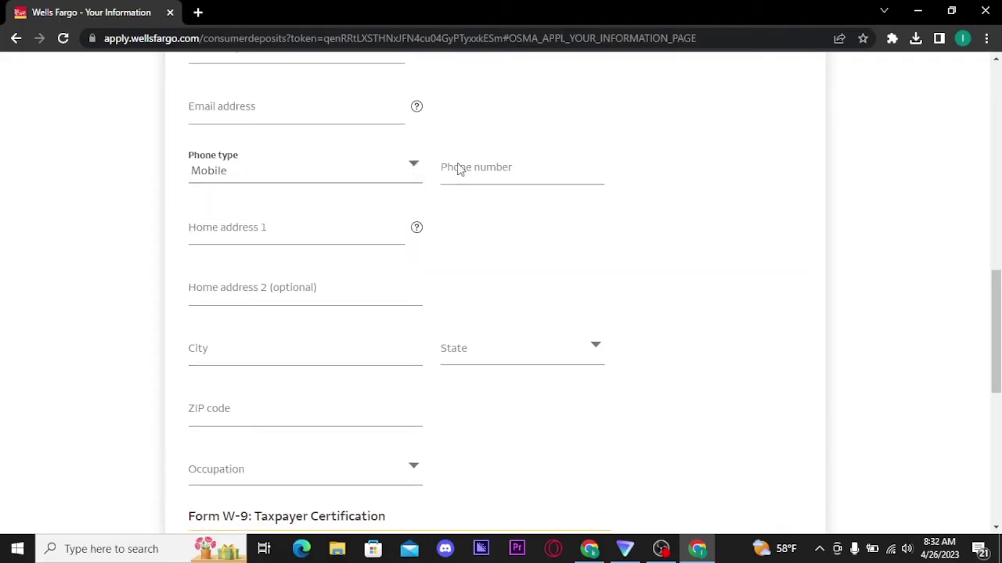
pyautogui.click(460, 169)
pyautogui.scroll(-1, 523, 74)
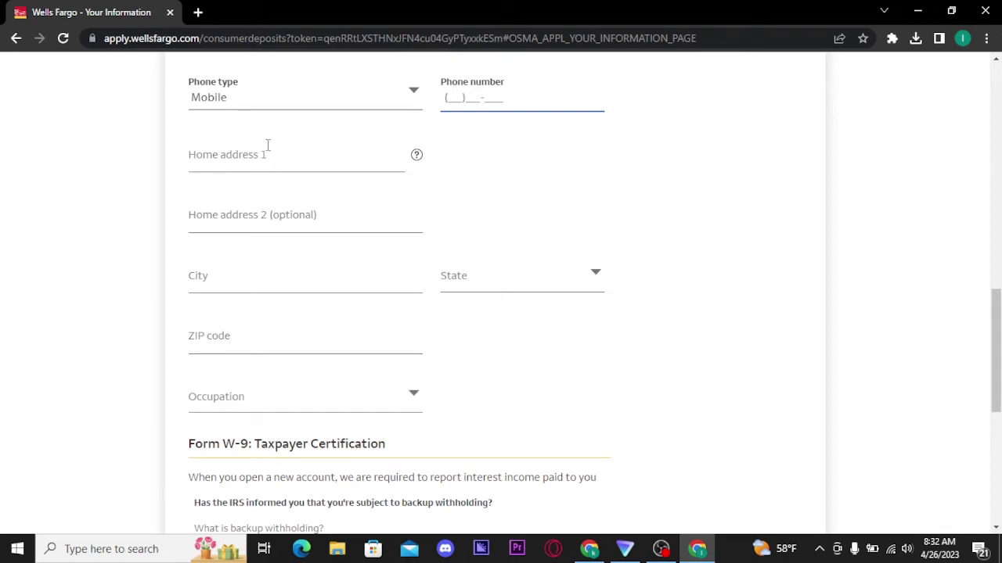
pyautogui.scroll(-1, 266, 165)
# Look through the State list, ZIP code field and occupation choices further down
pyautogui.click(587, 201)
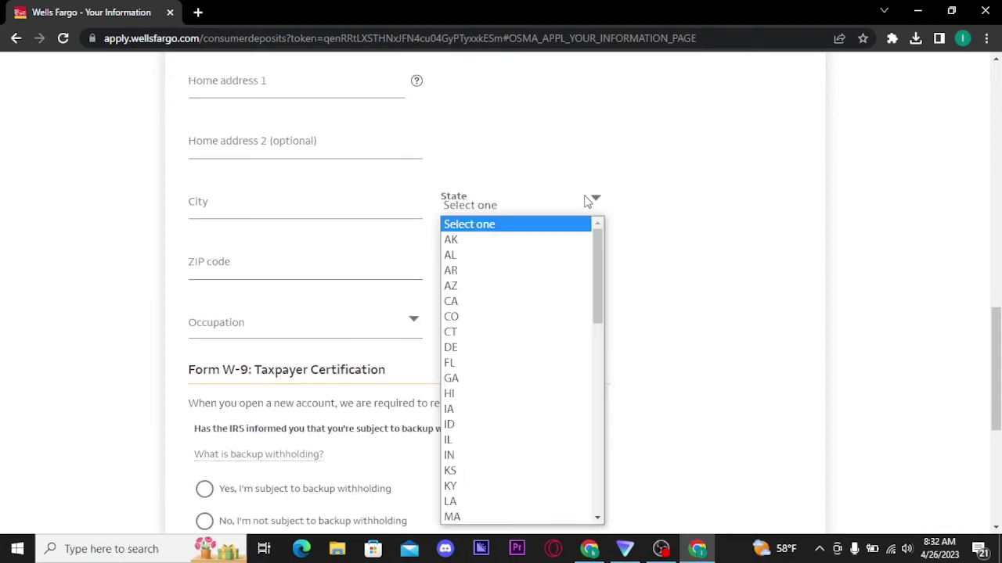
pyautogui.click(214, 263)
pyautogui.scroll(-2, 309, 293)
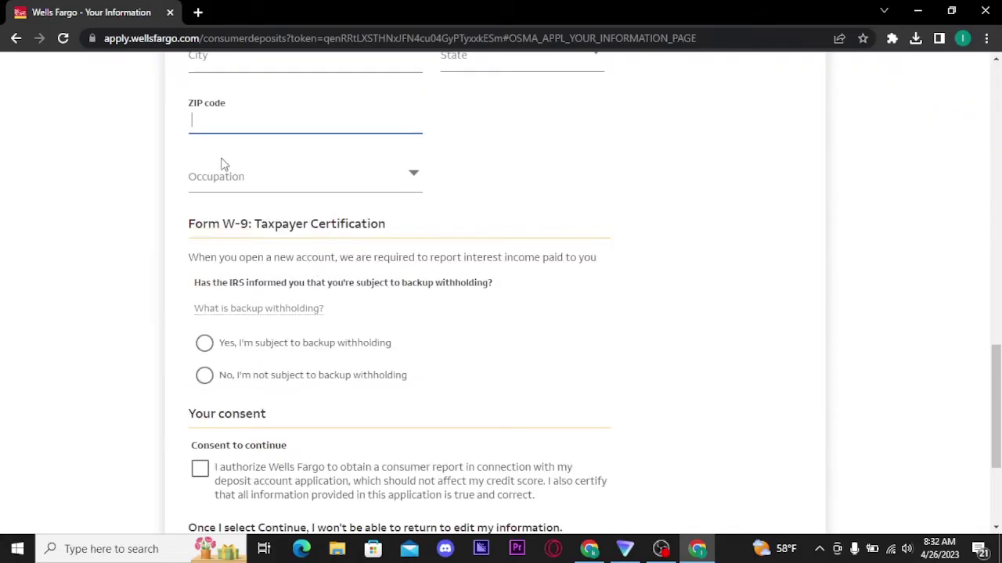
pyautogui.click(405, 185)
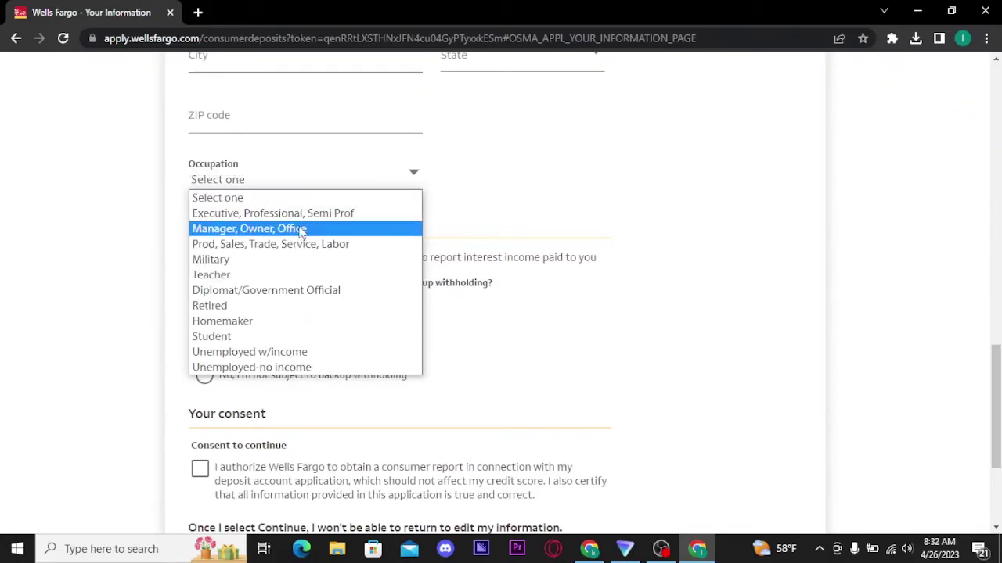
pyautogui.scroll(-1, 555, 261)
pyautogui.scroll(-1, 494, 245)
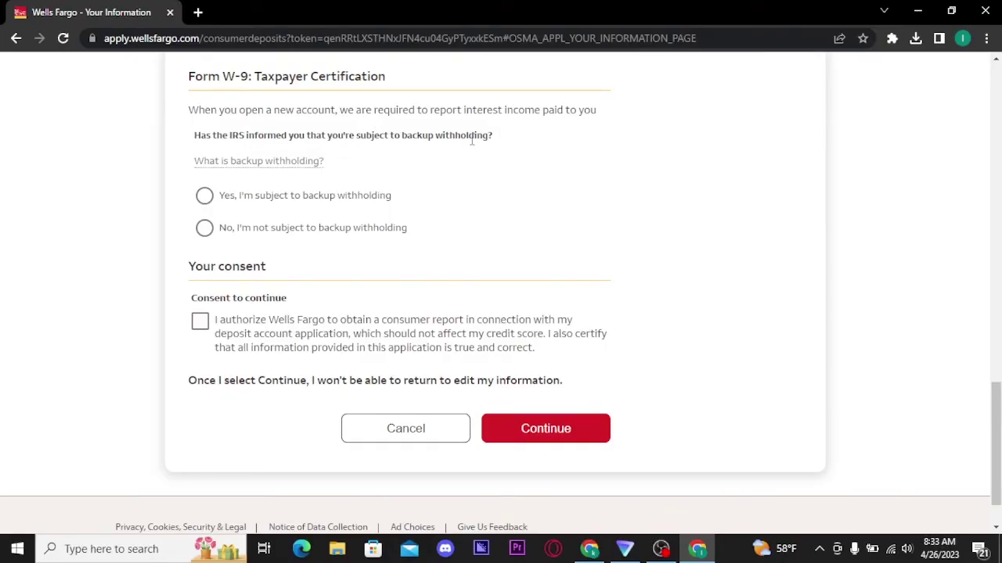
# Answer Yes to backup withholding, agree to the consumer report consent, and continue
pyautogui.click(205, 196)
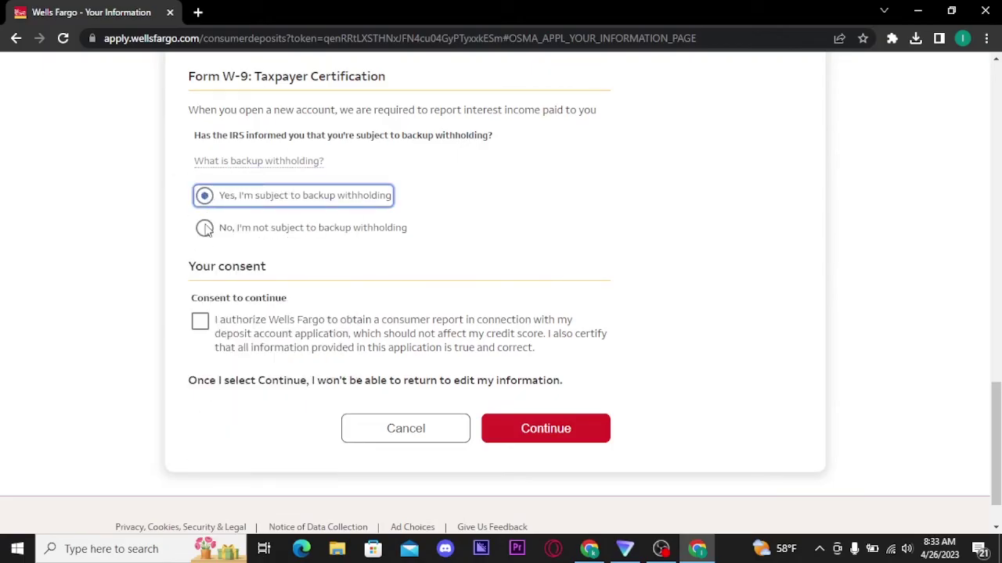
pyautogui.press('Tab')
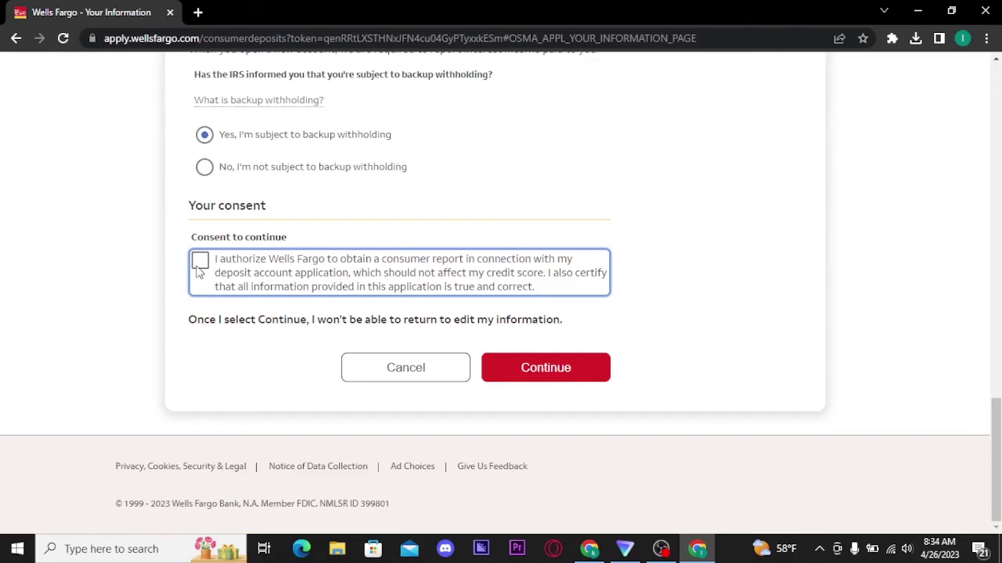
pyautogui.click(200, 263)
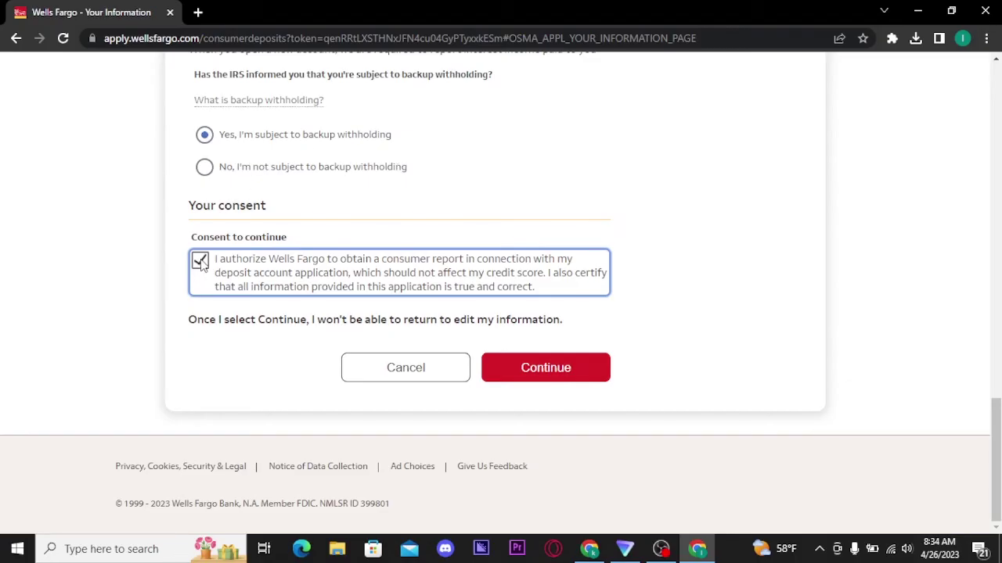
pyautogui.click(534, 374)
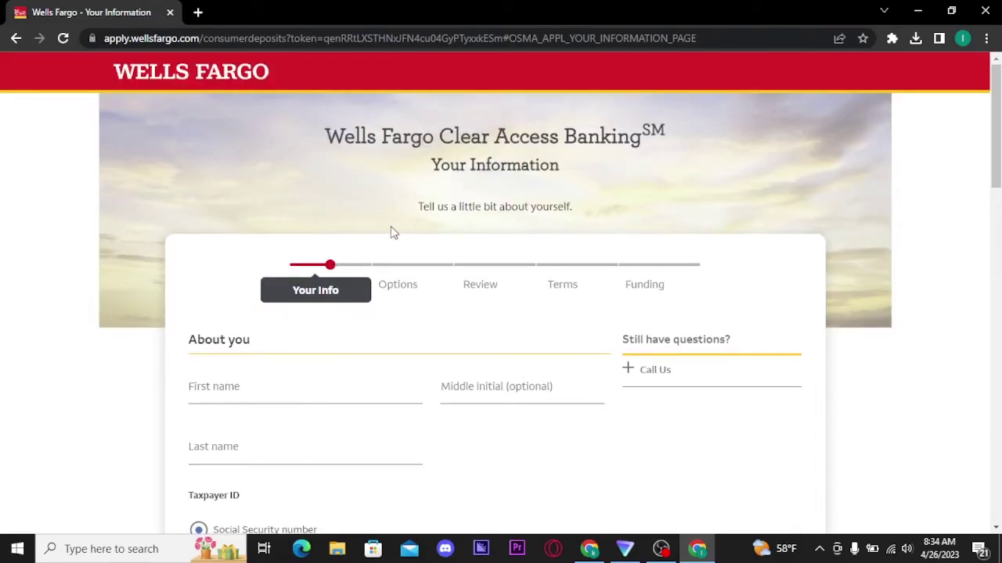
# Scroll the returned Your Information page down to its About you section
pyautogui.scroll(-1, 407, 211)
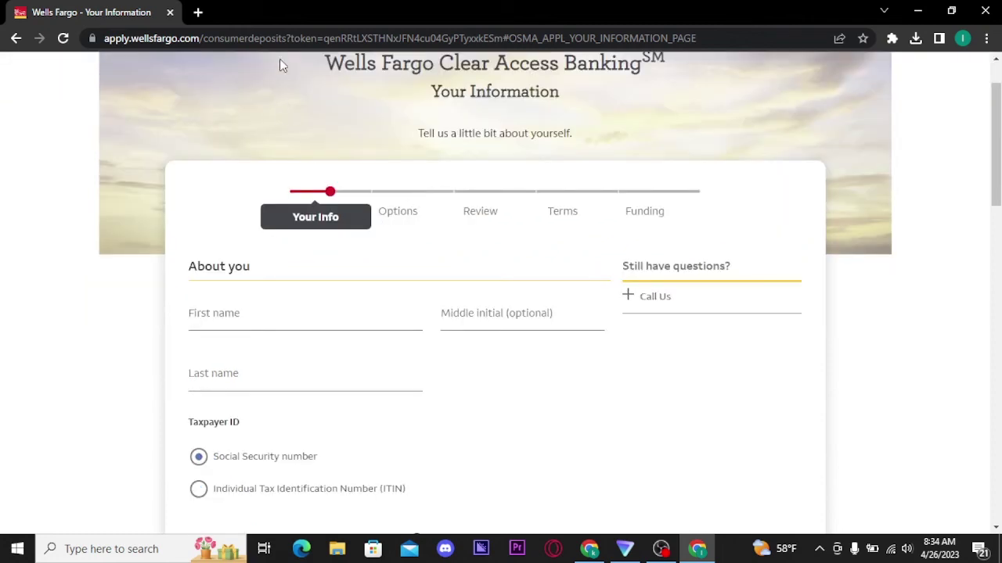